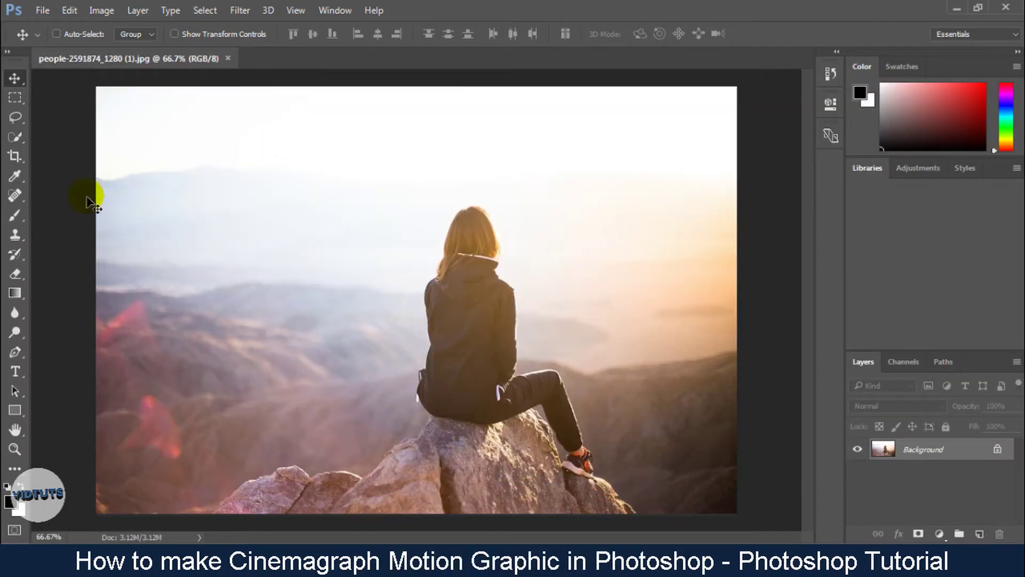
Select the sky and mountain background with the Quick Selection tool, leaving the seated woman and her rock unselected.
{"action": "left_click", "coordinate": [27, 143]}
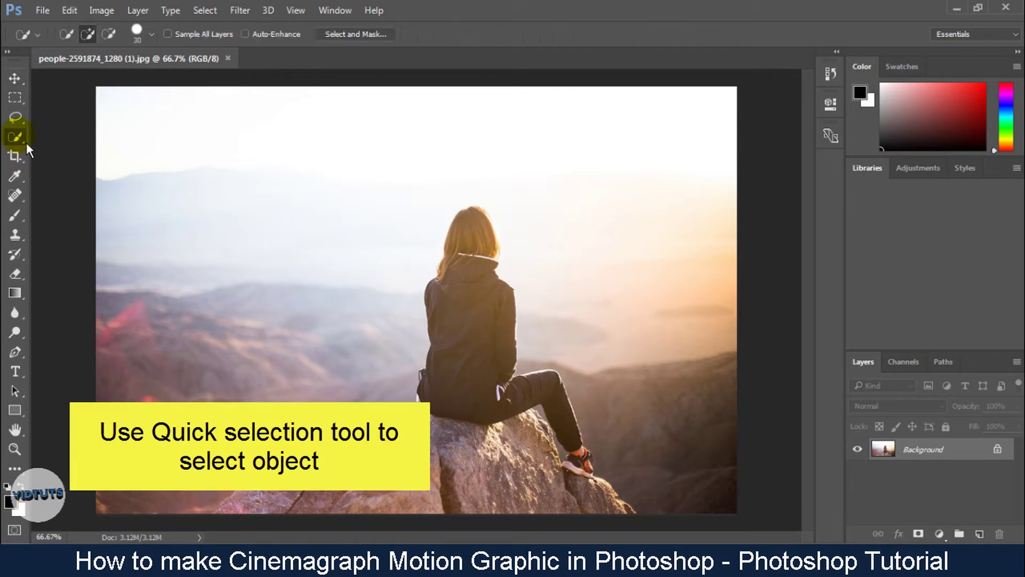
{"action": "mouse_move", "coordinate": [119, 203]}
{"action": "left_mouse_down"}
{"action": "mouse_move", "coordinate": [229, 289]}
{"action": "mouse_move", "coordinate": [251, 222]}
{"action": "mouse_move", "coordinate": [297, 183]}
{"action": "mouse_move", "coordinate": [433, 148]}
{"action": "mouse_move", "coordinate": [504, 138]}
{"action": "mouse_move", "coordinate": [632, 205]}
{"action": "mouse_move", "coordinate": [657, 253]}
{"action": "mouse_move", "coordinate": [675, 342]}
{"action": "mouse_move", "coordinate": [611, 443]}
{"action": "mouse_move", "coordinate": [574, 461]}
{"action": "mouse_move", "coordinate": [588, 485]}
{"action": "left_mouse_up"}
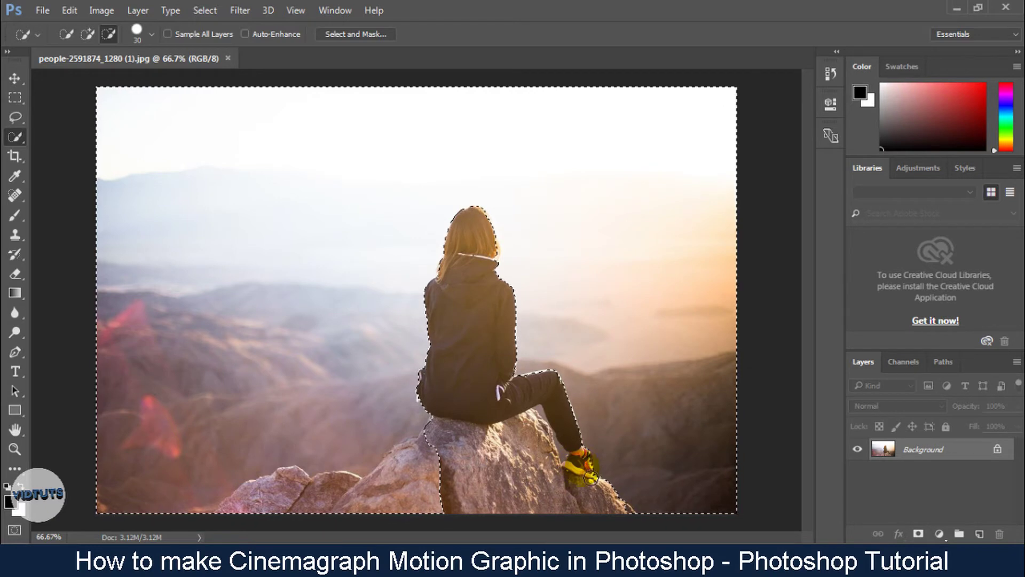
{"action": "mouse_move", "coordinate": [457, 465]}
{"action": "left_mouse_down"}
{"action": "mouse_move", "coordinate": [393, 512]}
{"action": "mouse_move", "coordinate": [448, 458]}
{"action": "mouse_move", "coordinate": [415, 465]}
{"action": "mouse_move", "coordinate": [364, 505]}
{"action": "mouse_move", "coordinate": [255, 515]}
{"action": "left_mouse_up"}
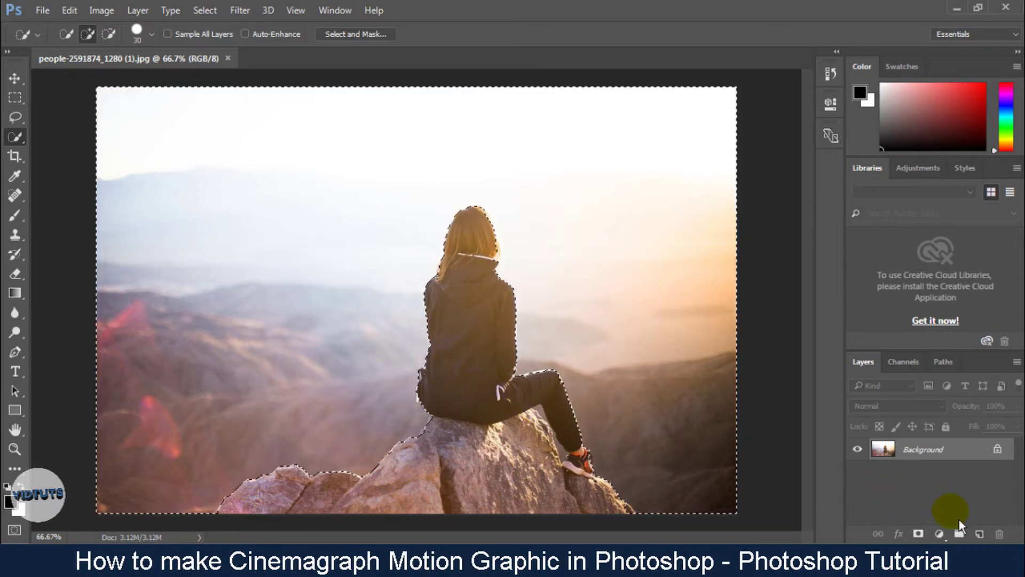
Add a layer mask from the selection and invert the mask to hide the background around the woman and rock.
{"action": "left_click", "coordinate": [919, 534], "text": "alt"}
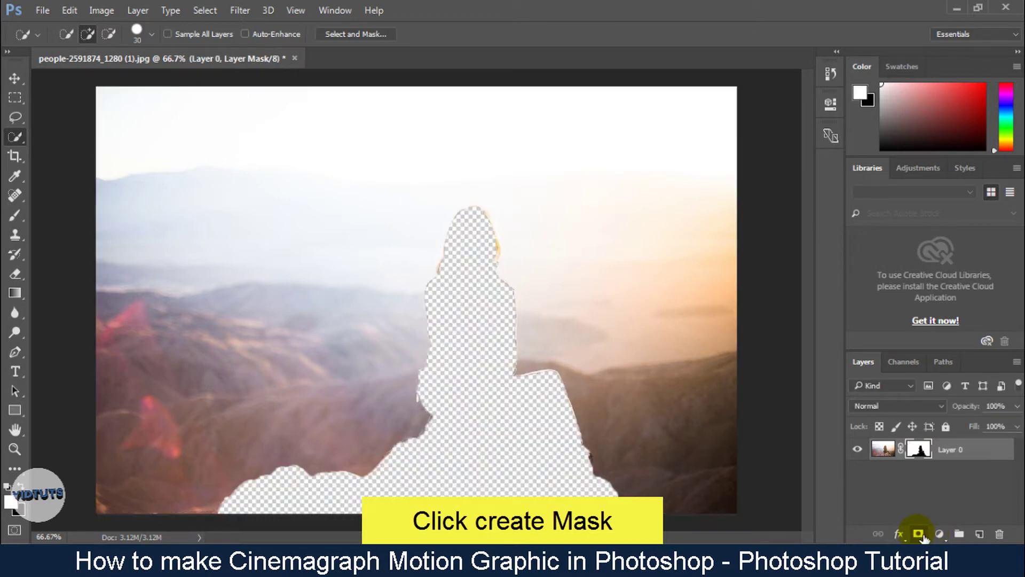
{"action": "left_click", "coordinate": [920, 449]}
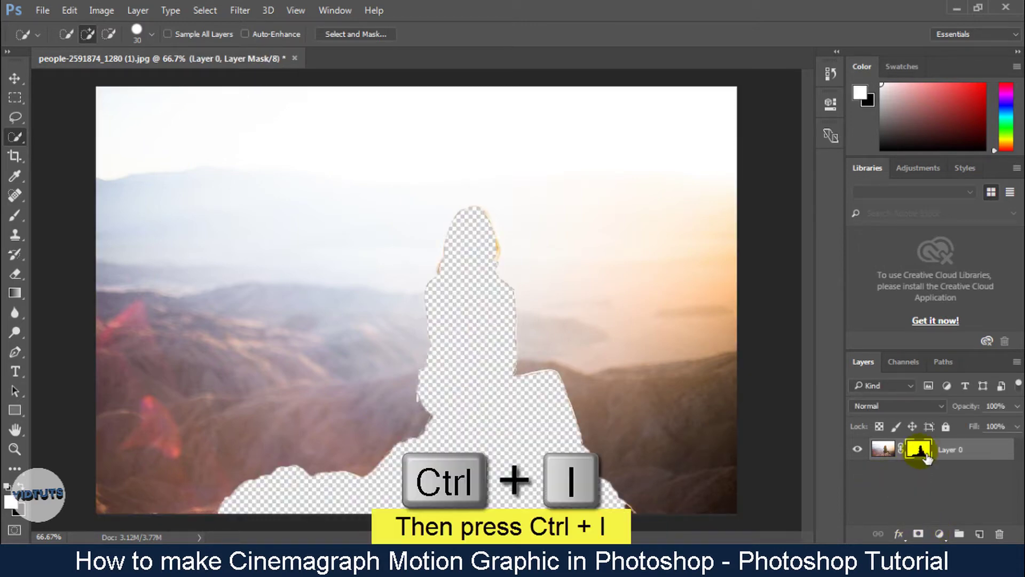
{"action": "key", "text": "ctrl+i"}
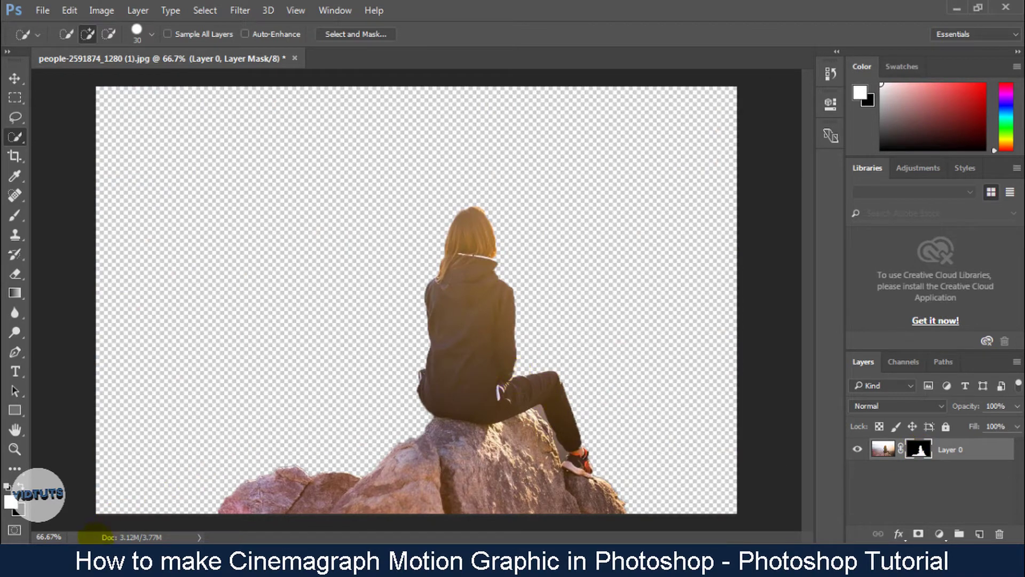
Switch to the example folder window and place the Sky - 3186.mp4 video into the Photoshop document.
{"action": "key", "text": "alt+Tab"}
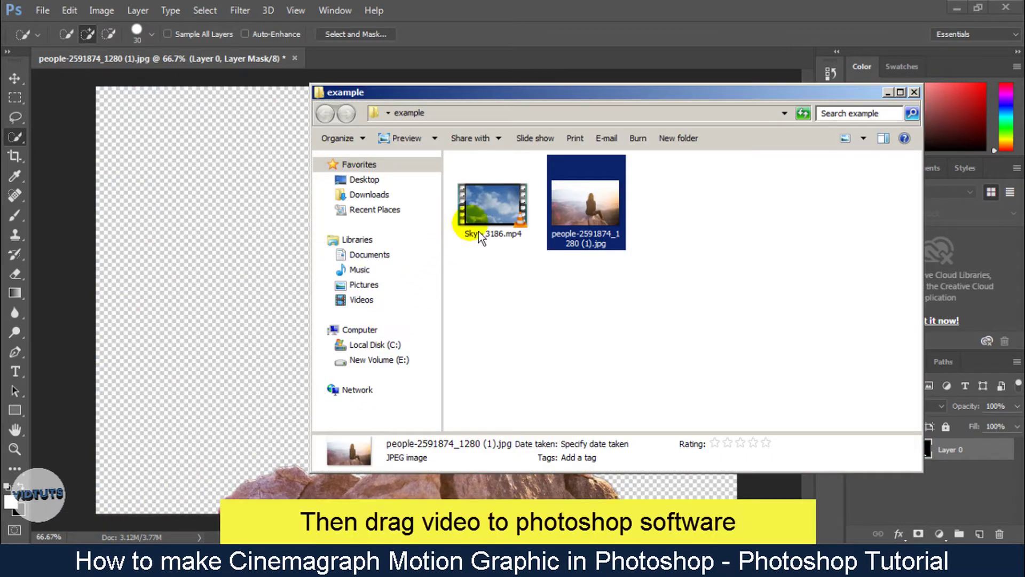
{"action": "left_click", "coordinate": [499, 216]}
{"action": "left_click_drag", "start_coordinate": [505, 208], "coordinate": [236, 291]}
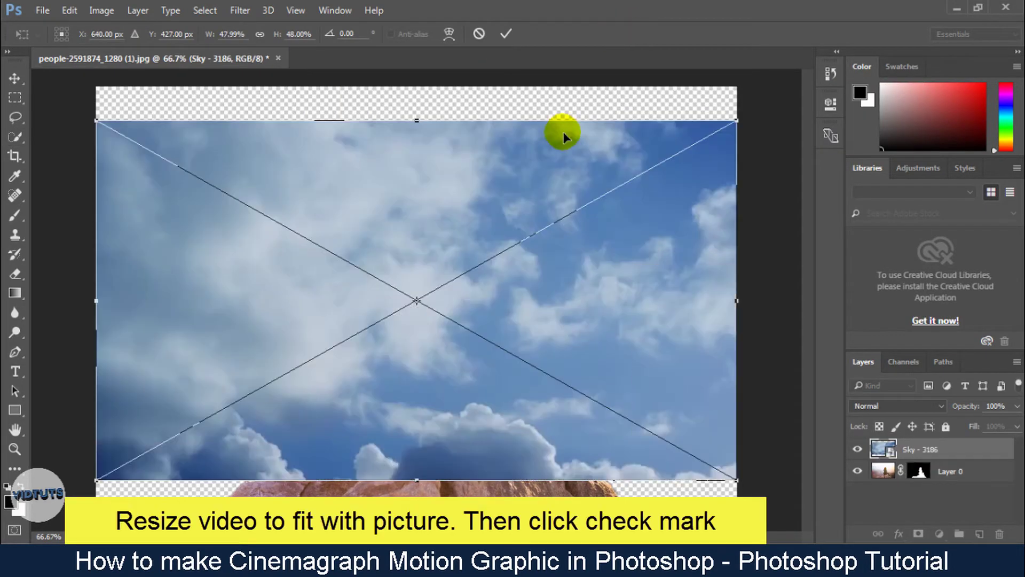
Scale the sky video to about 58.4% to cover the whole canvas and move its layer below Layer 0.
{"action": "key", "text": "ctrl+minus"}
{"action": "left_click_drag", "start_coordinate": [656, 166], "coordinate": [708, 135]}
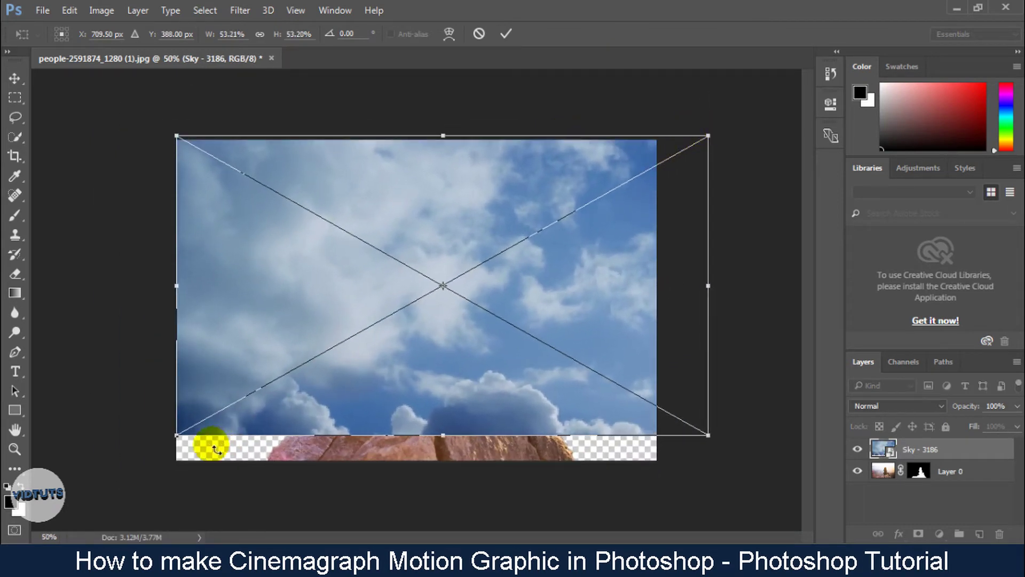
{"action": "left_click_drag", "start_coordinate": [176, 435], "coordinate": [125, 464]}
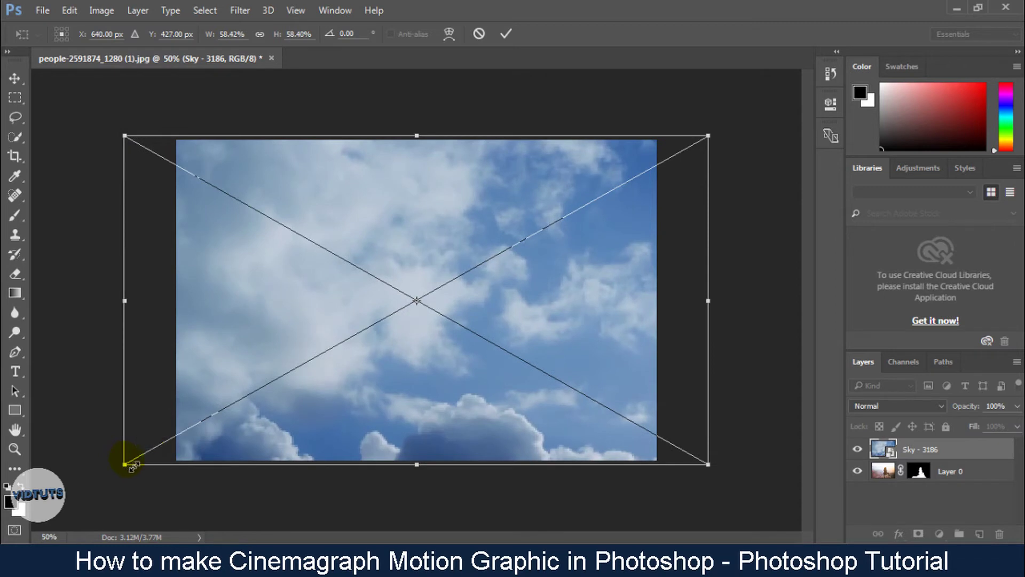
{"action": "left_click", "coordinate": [506, 34]}
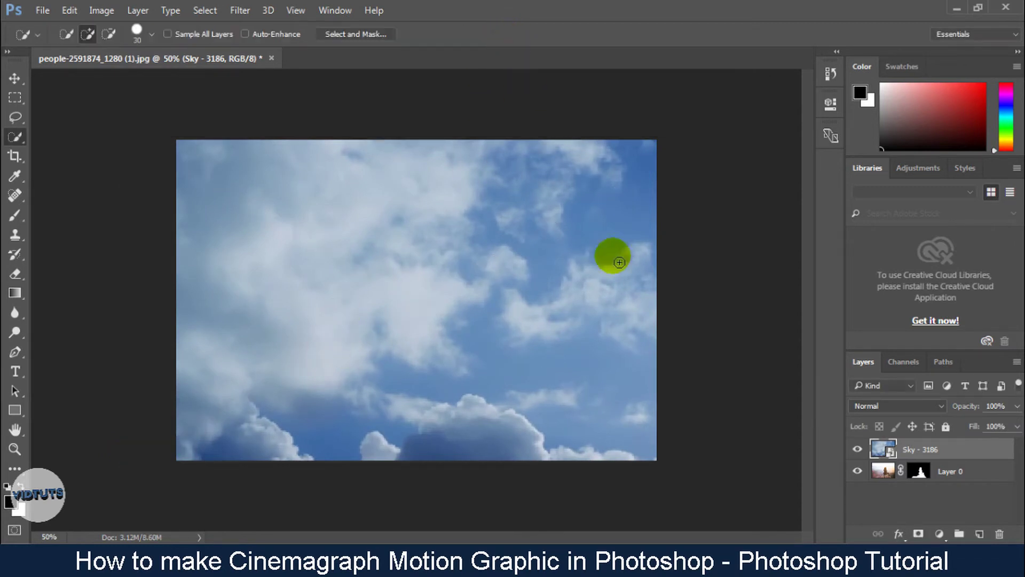
{"action": "left_click_drag", "start_coordinate": [974, 453], "coordinate": [971, 482]}
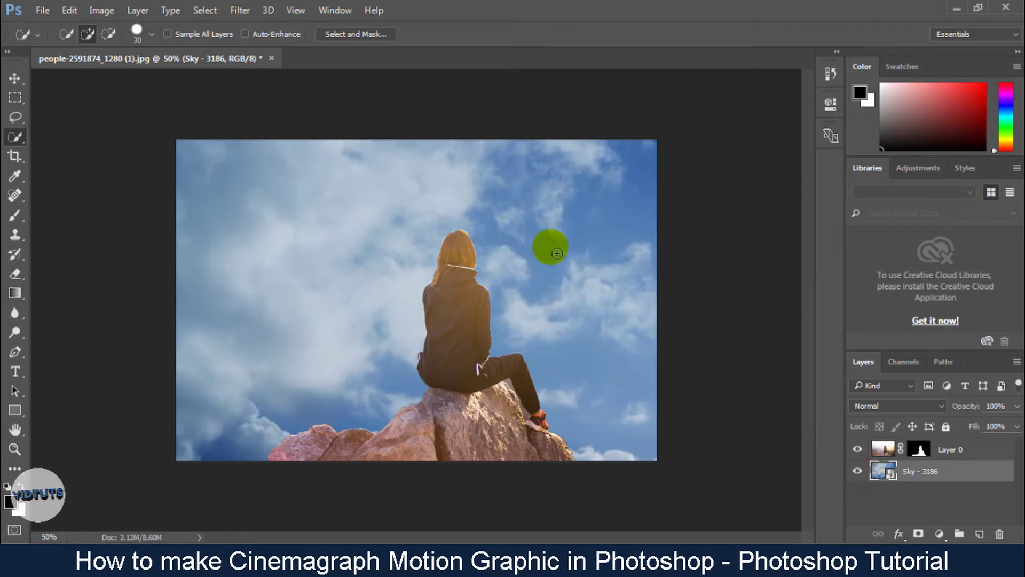
Show the Timeline and create a video timeline from the layers.
{"action": "left_click", "coordinate": [338, 21]}
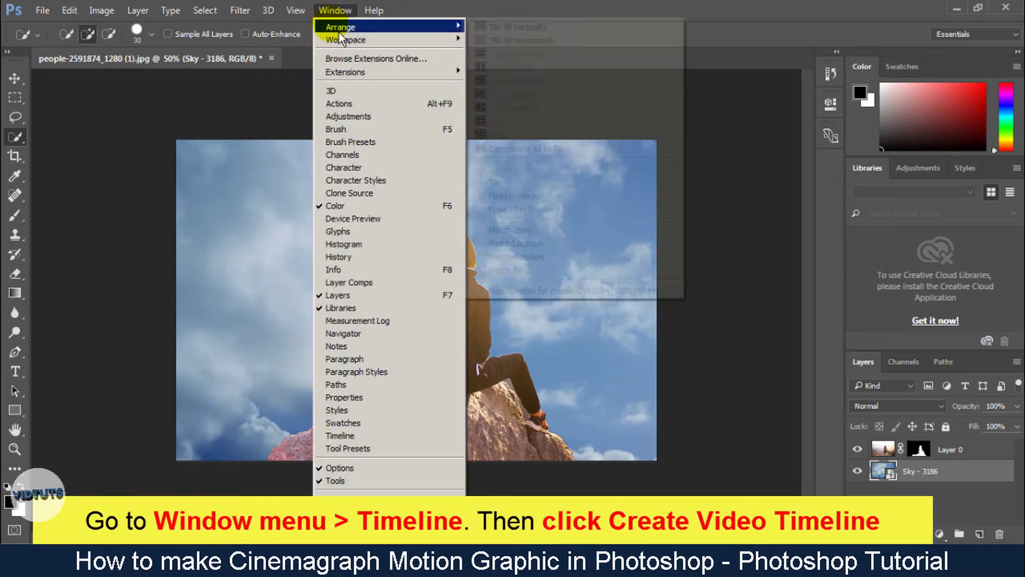
{"action": "left_click", "coordinate": [378, 439]}
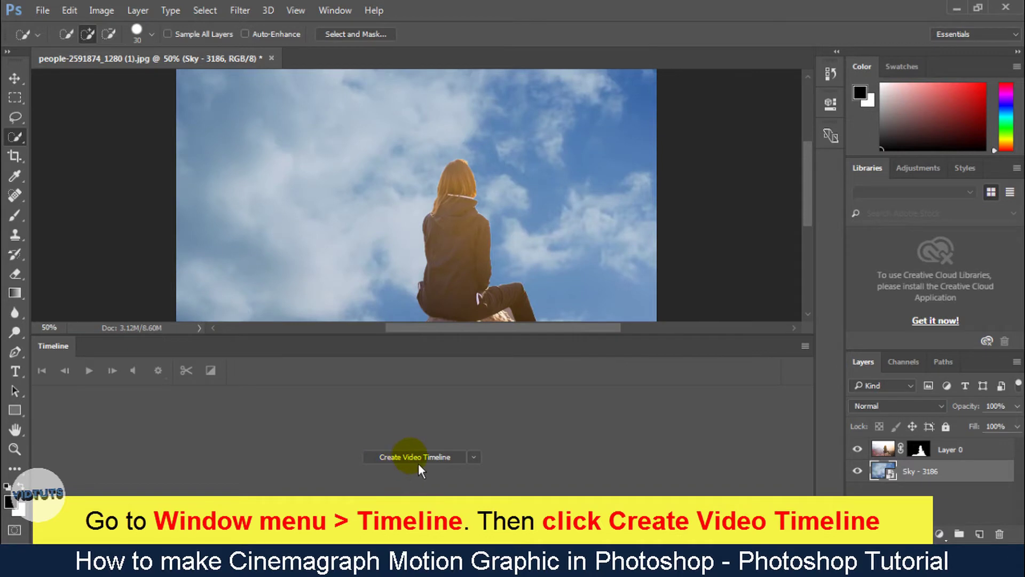
{"action": "left_click", "coordinate": [418, 462]}
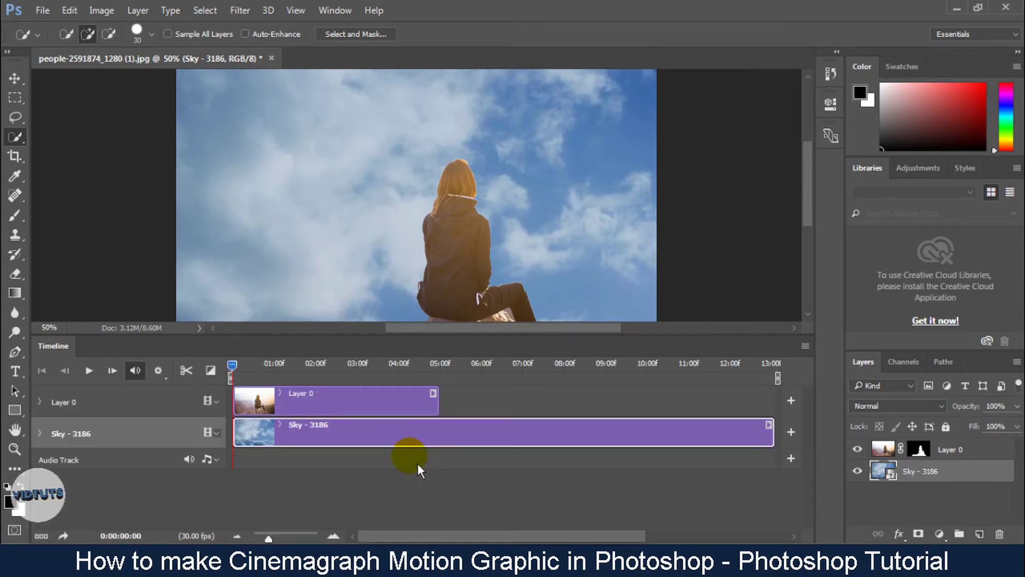
Split both the Layer 0 and Sky - 3186 clips at 0:00:03:17 on the timeline.
{"action": "left_click", "coordinate": [415, 369]}
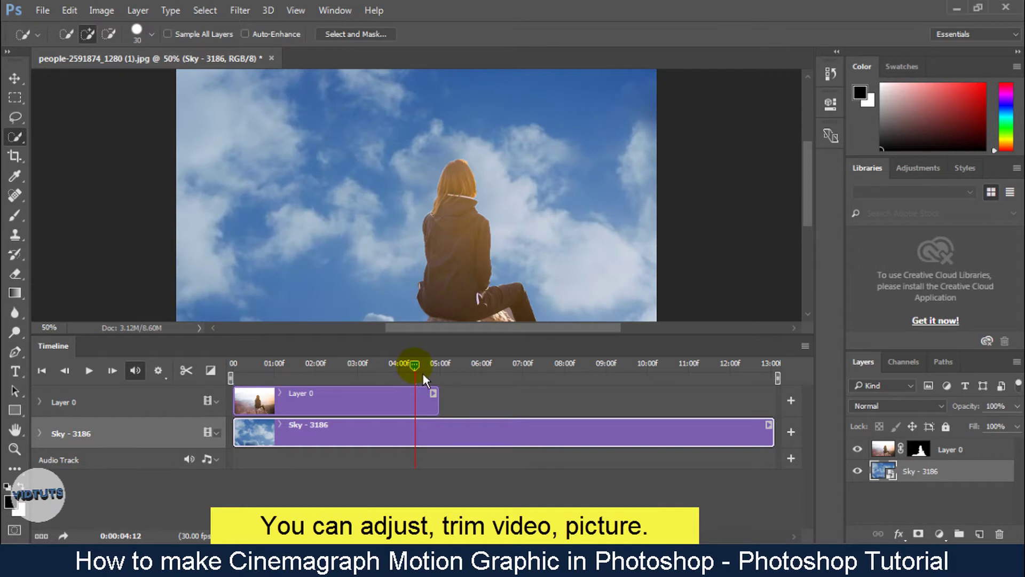
{"action": "left_click_drag", "start_coordinate": [422, 373], "coordinate": [387, 374]}
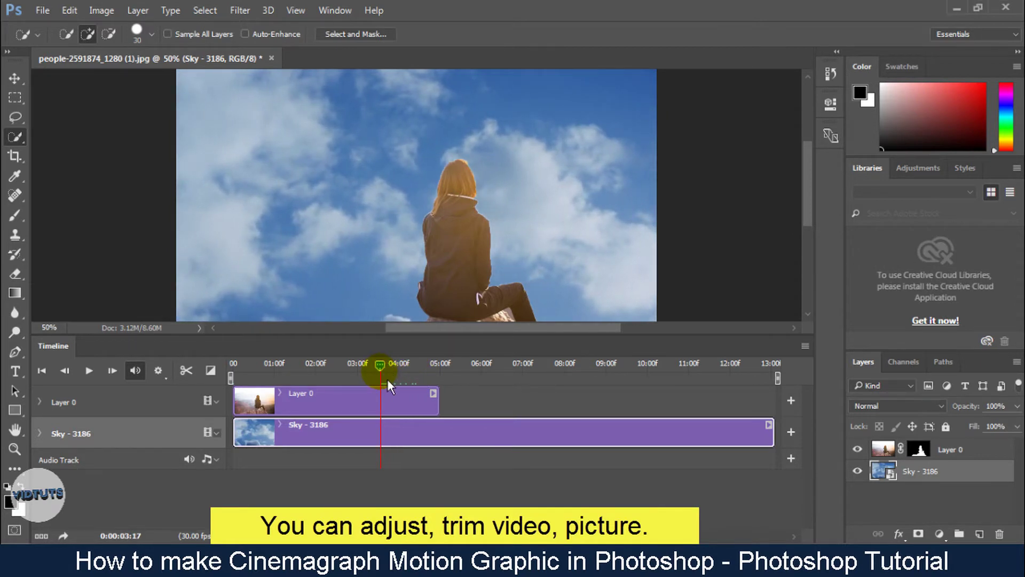
{"action": "left_click", "coordinate": [415, 405]}
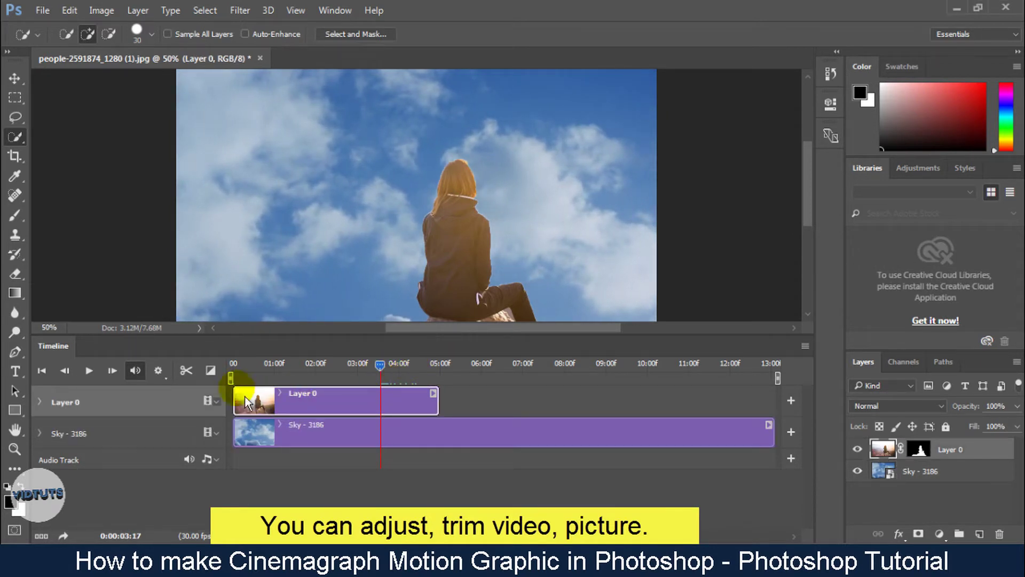
{"action": "left_click", "coordinate": [187, 370]}
{"action": "left_click", "coordinate": [411, 467]}
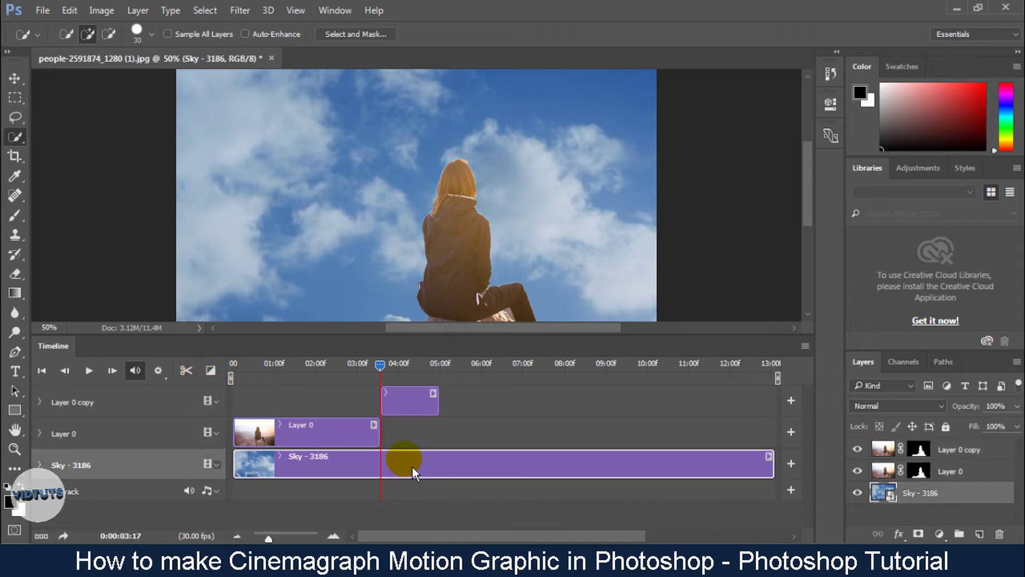
{"action": "left_click", "coordinate": [202, 378]}
Delete the leftover sky and picture clips that follow the split.
{"action": "left_click", "coordinate": [434, 465]}
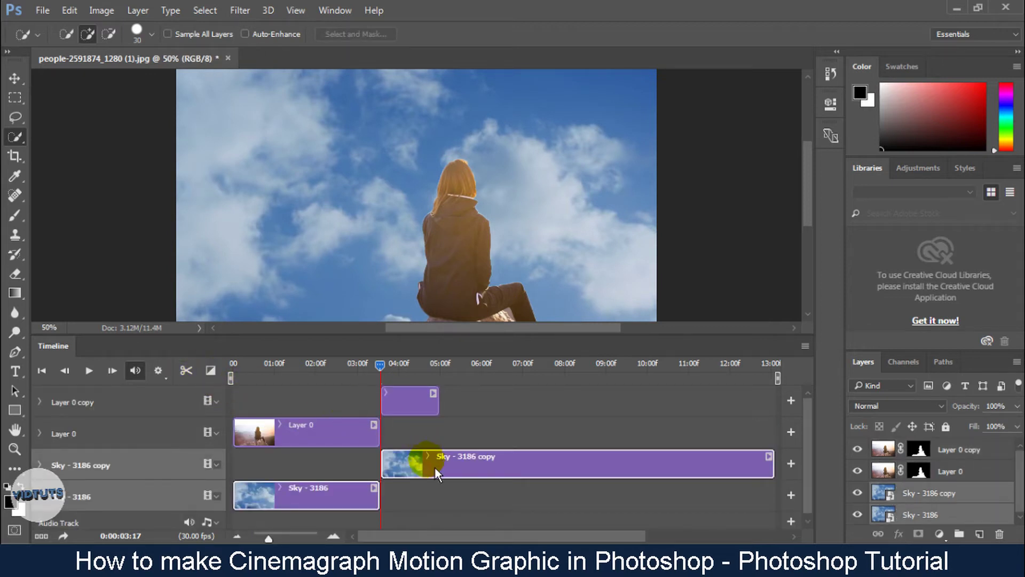
{"action": "key", "text": "Delete"}
{"action": "left_click", "coordinate": [418, 411]}
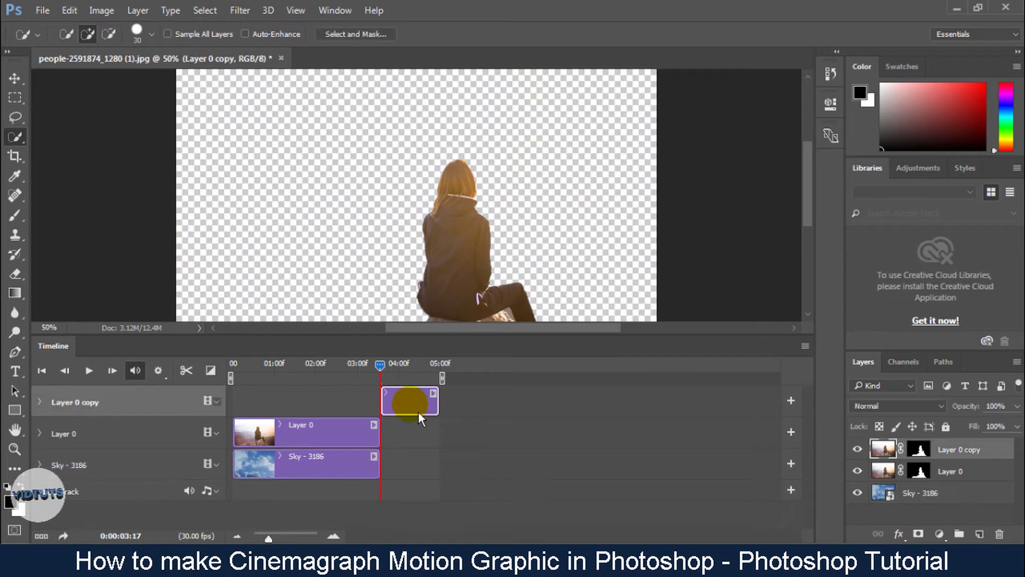
{"action": "key", "text": "Delete"}
Preview the moving sky behind the woman by scrubbing through the timeline with the whole picture in view.
{"action": "left_click_drag", "start_coordinate": [380, 368], "coordinate": [304, 374]}
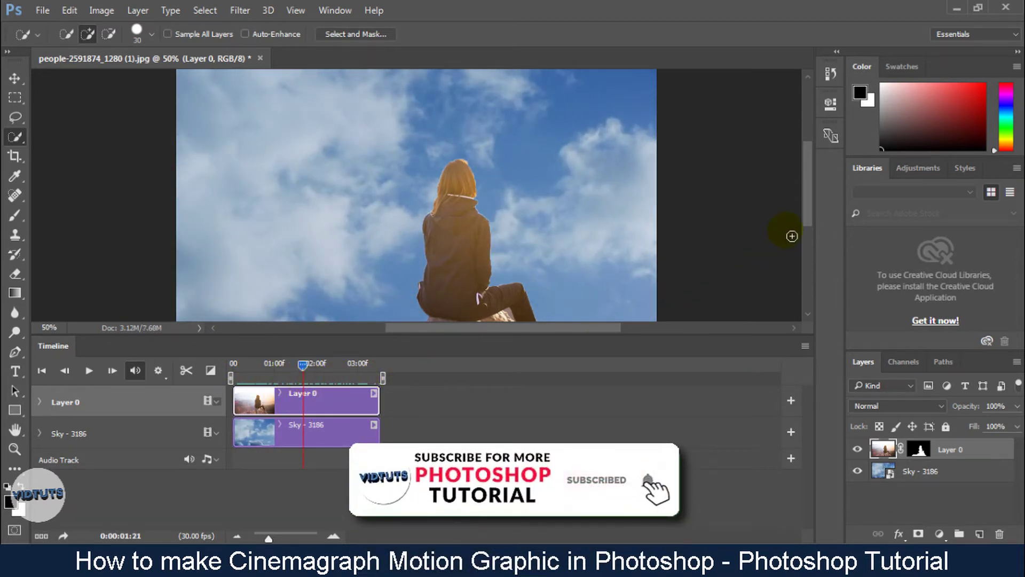
{"action": "scroll", "coordinate": [780, 228], "scroll_direction": "up", "scroll_amount": 2}
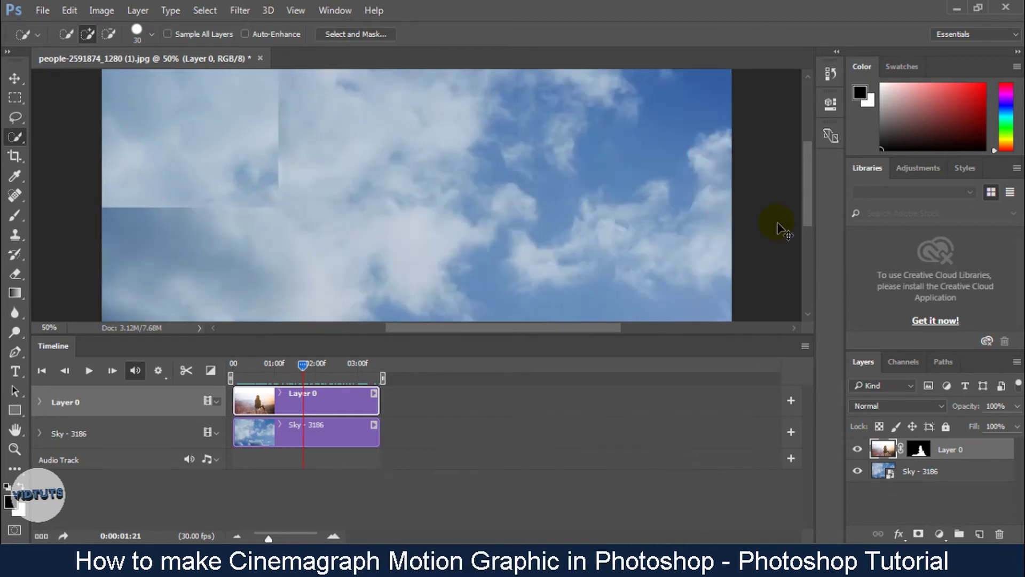
{"action": "scroll", "coordinate": [780, 229], "scroll_direction": "down", "scroll_amount": 3}
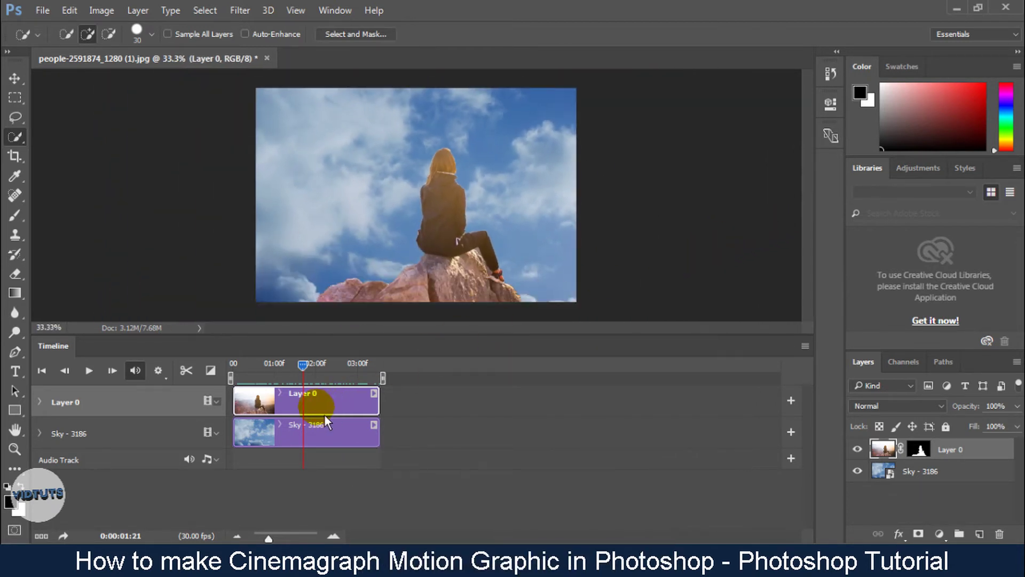
{"action": "mouse_move", "coordinate": [305, 368]}
{"action": "left_mouse_down"}
{"action": "mouse_move", "coordinate": [238, 364]}
{"action": "mouse_move", "coordinate": [373, 365]}
{"action": "mouse_move", "coordinate": [301, 369]}
{"action": "left_mouse_up"}
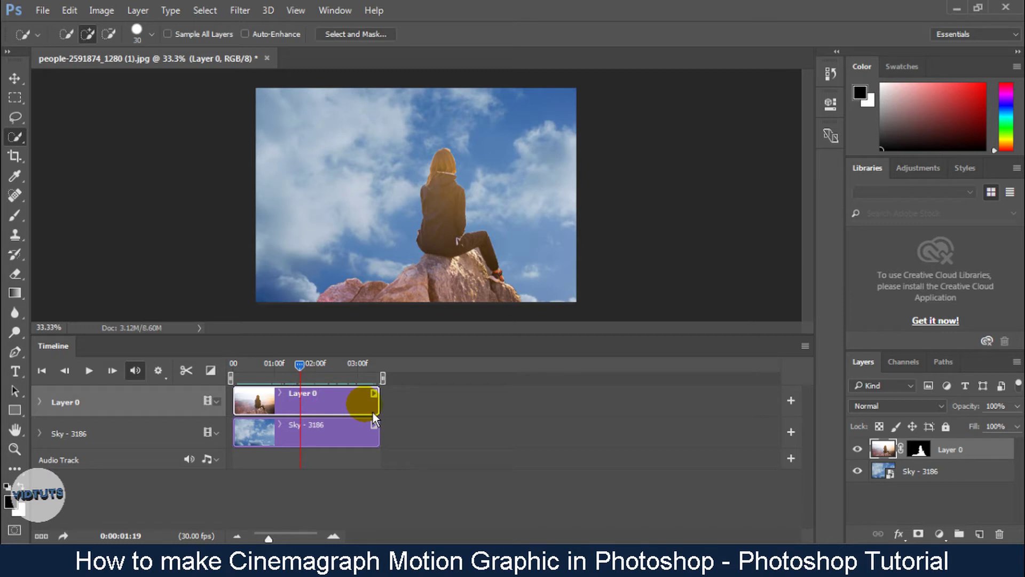
{"action": "left_click", "coordinate": [366, 447]}
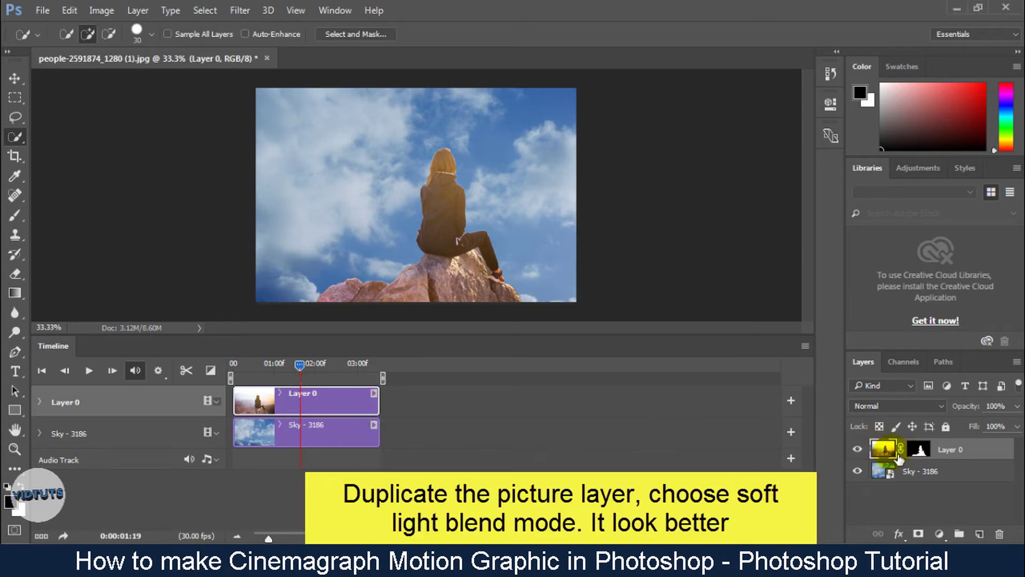
Duplicate the picture layer and move the copy's clip to the start of the timeline.
{"action": "key", "text": "ctrl+j"}
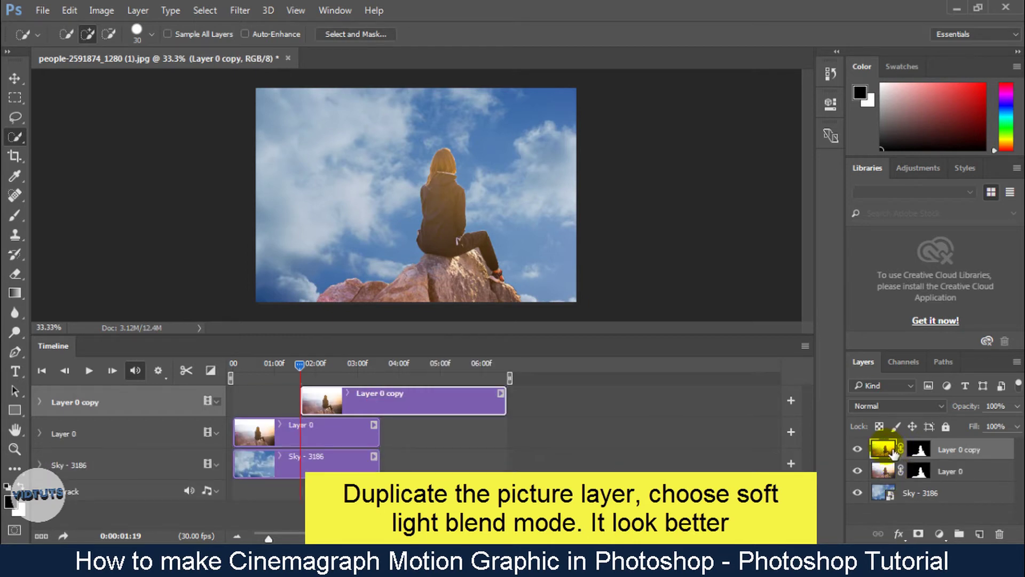
{"action": "left_click", "coordinate": [462, 412]}
{"action": "left_click_drag", "start_coordinate": [467, 411], "coordinate": [398, 413]}
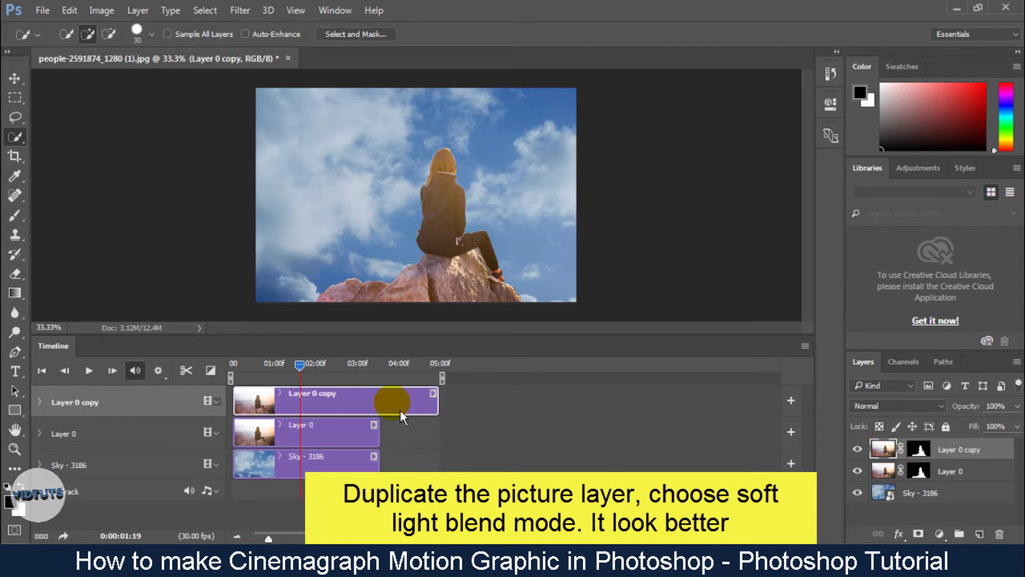
Set the blend mode of the duplicated picture layer to Soft Light.
{"action": "left_click", "coordinate": [868, 405]}
{"action": "left_click", "coordinate": [889, 259]}
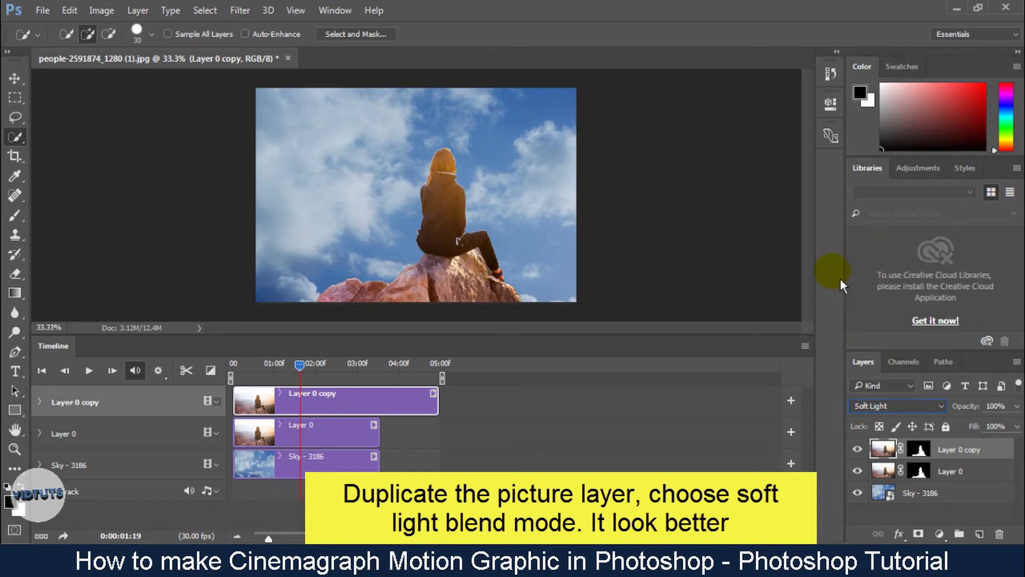
Split the Layer 0 copy clip at 0:00:03:17, delete its excess part and scrub through the timeline.
{"action": "left_click", "coordinate": [379, 364]}
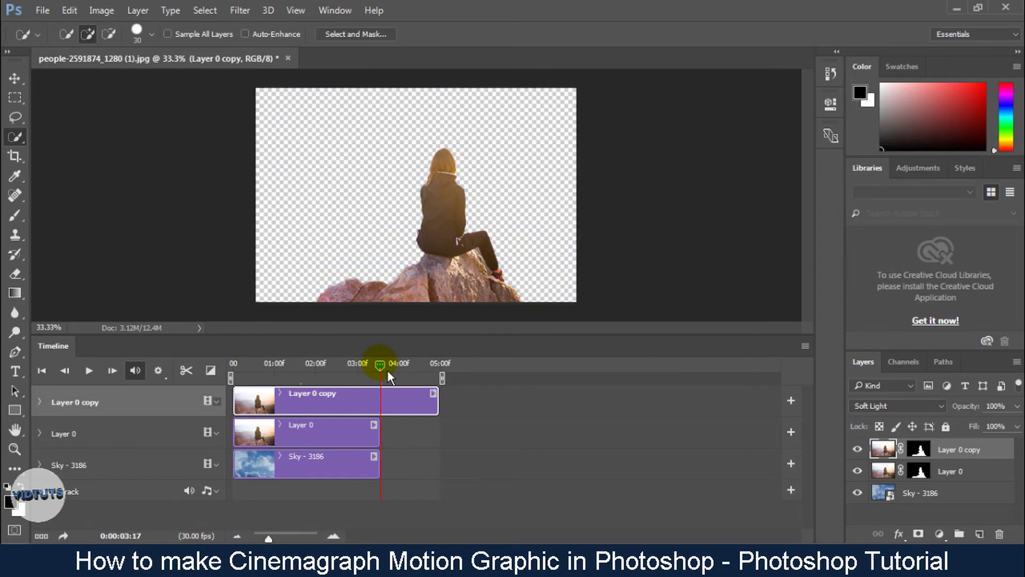
{"action": "left_click_drag", "start_coordinate": [380, 364], "coordinate": [379, 365]}
{"action": "left_click", "coordinate": [186, 370]}
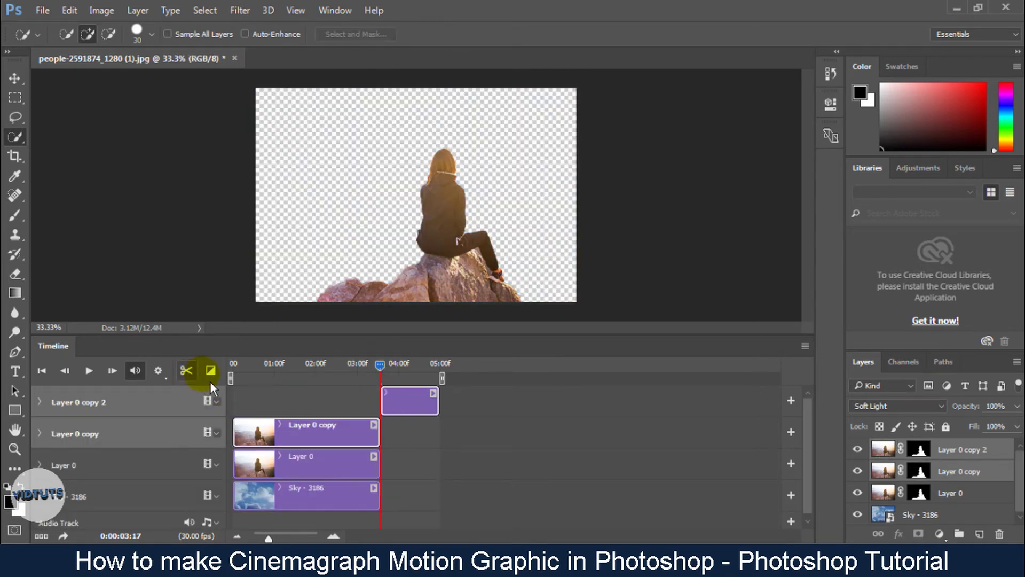
{"action": "left_click", "coordinate": [411, 411]}
{"action": "key", "text": "Delete"}
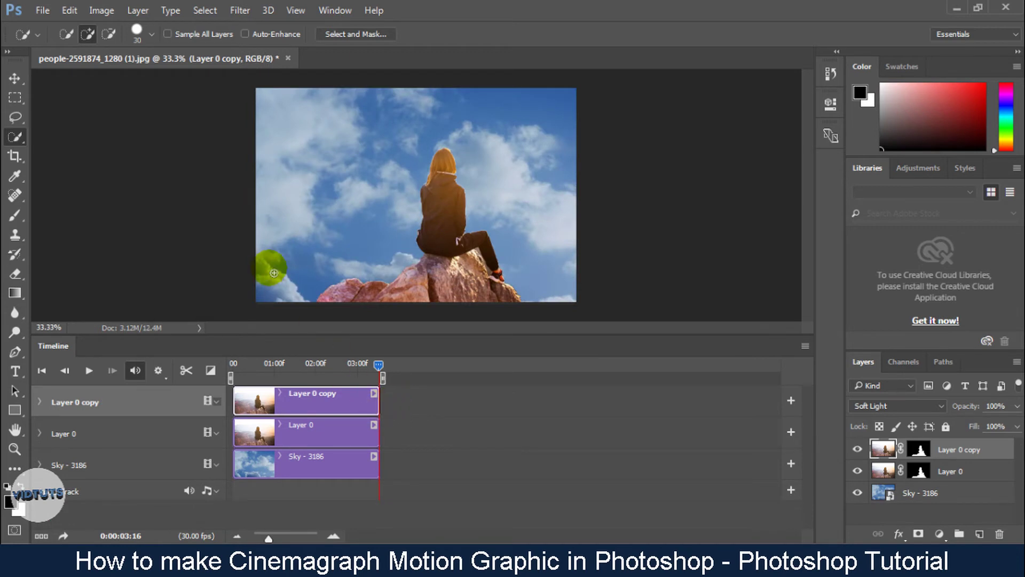
{"action": "left_click_drag", "start_coordinate": [242, 372], "coordinate": [317, 364]}
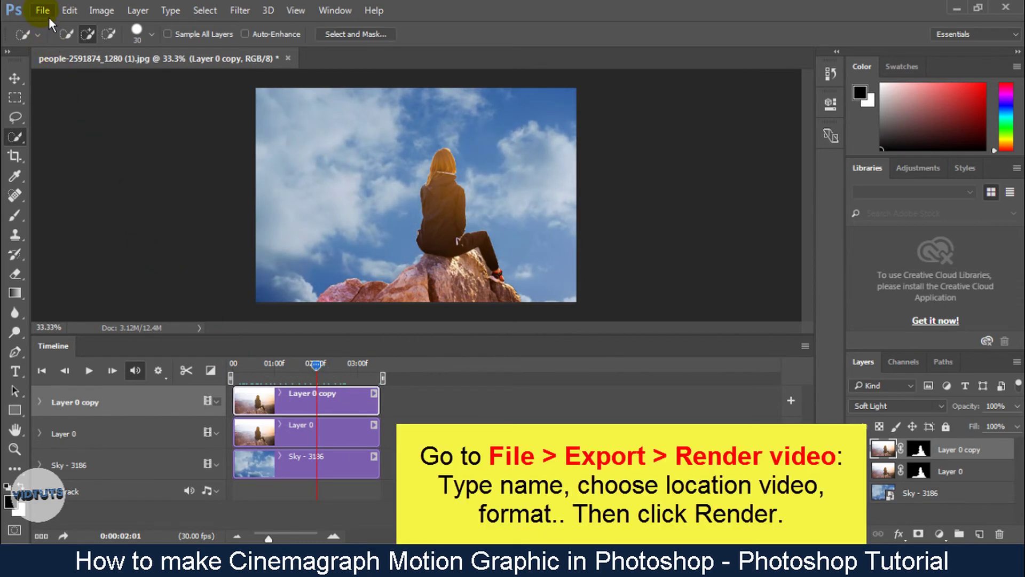
Open the Render Video export settings and name the output file "animation video".
{"action": "left_click", "coordinate": [43, 10]}
{"action": "mouse_move", "coordinate": [85, 206]}
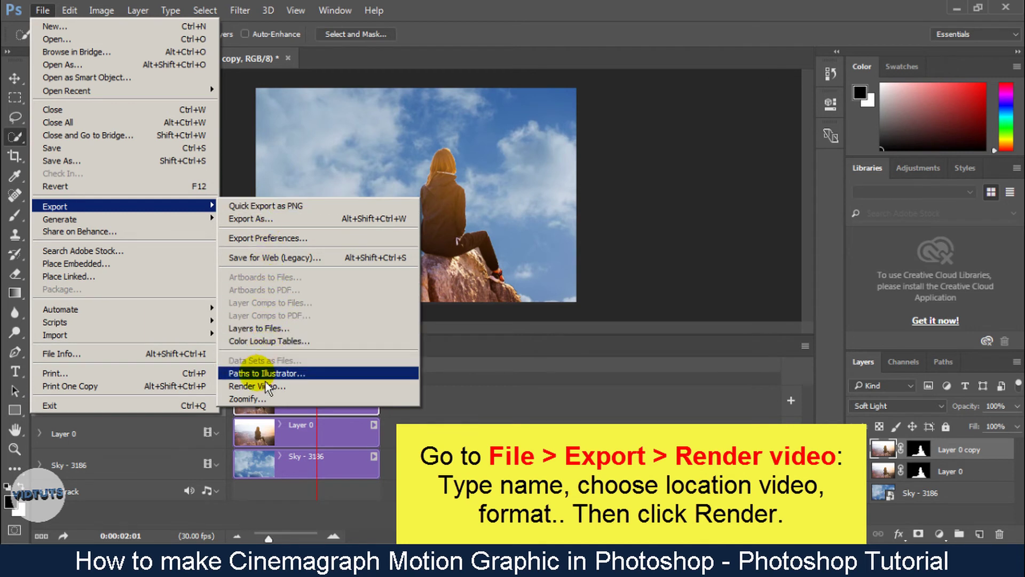
{"action": "left_click", "coordinate": [292, 394]}
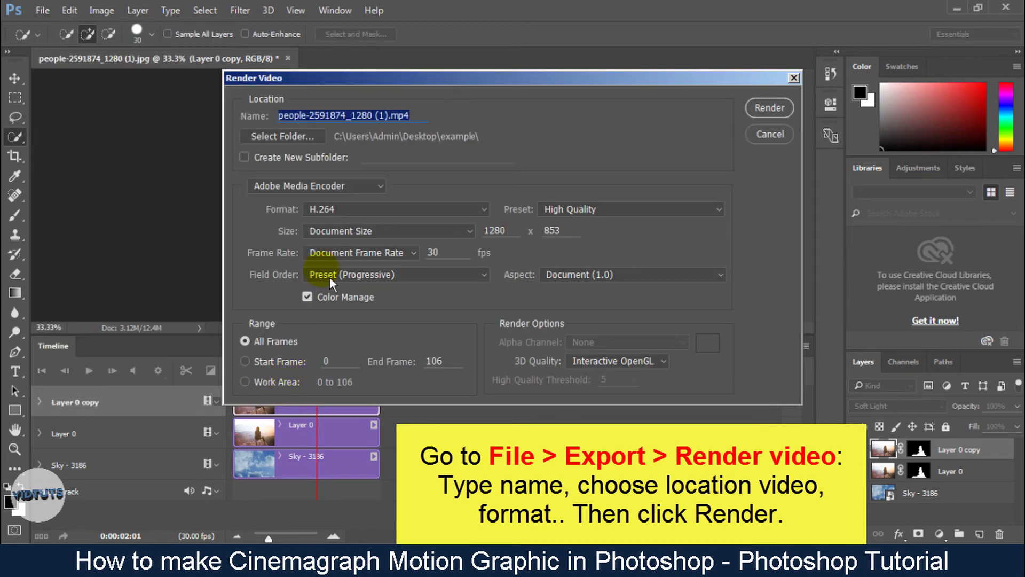
{"action": "left_click", "coordinate": [407, 122]}
{"action": "left_click_drag", "start_coordinate": [421, 123], "coordinate": [276, 122]}
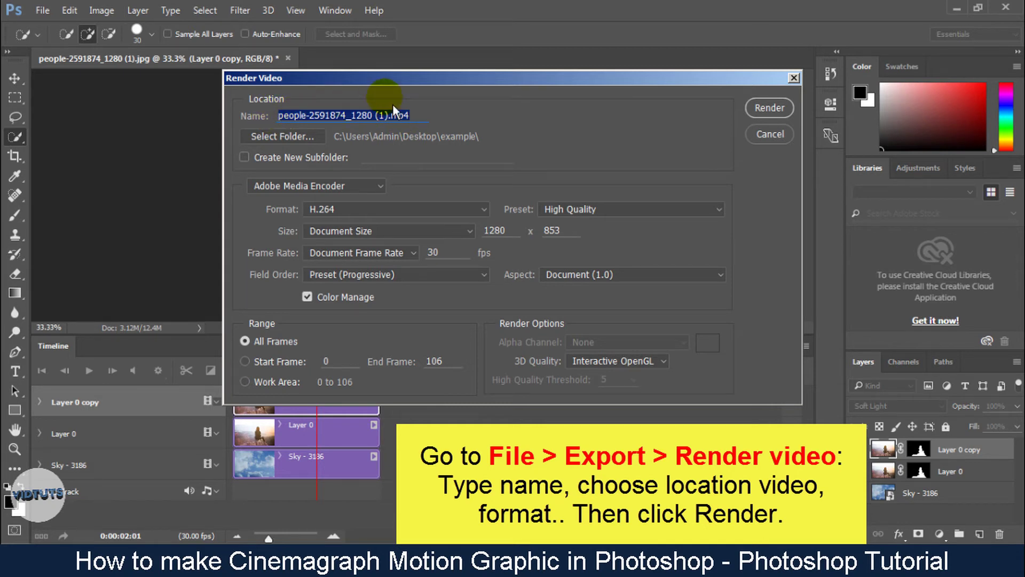
{"action": "type", "text": "animation video"}
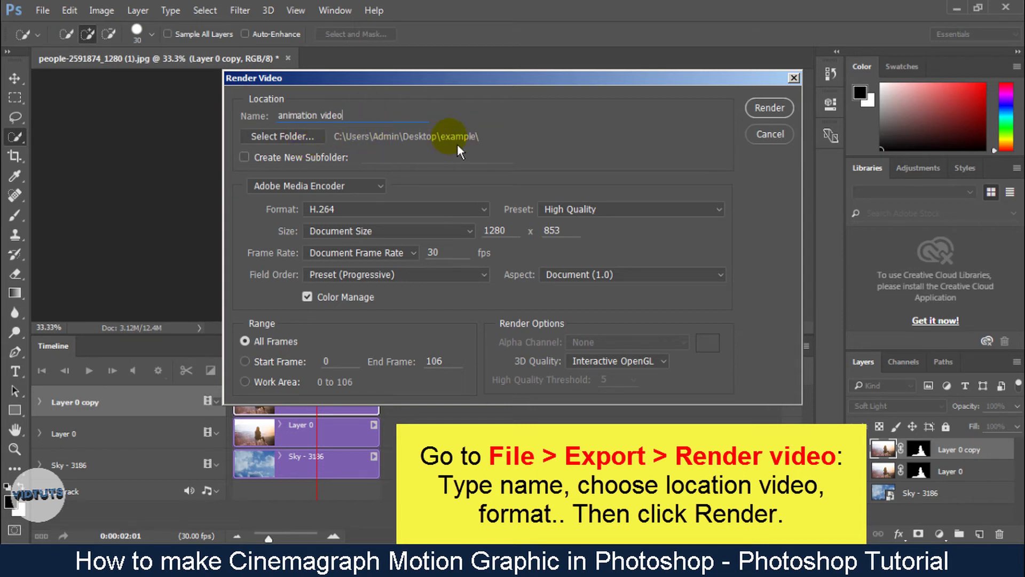
Set the video format to H.264 and the size to Document Size, and render the video.
{"action": "left_click", "coordinate": [391, 214]}
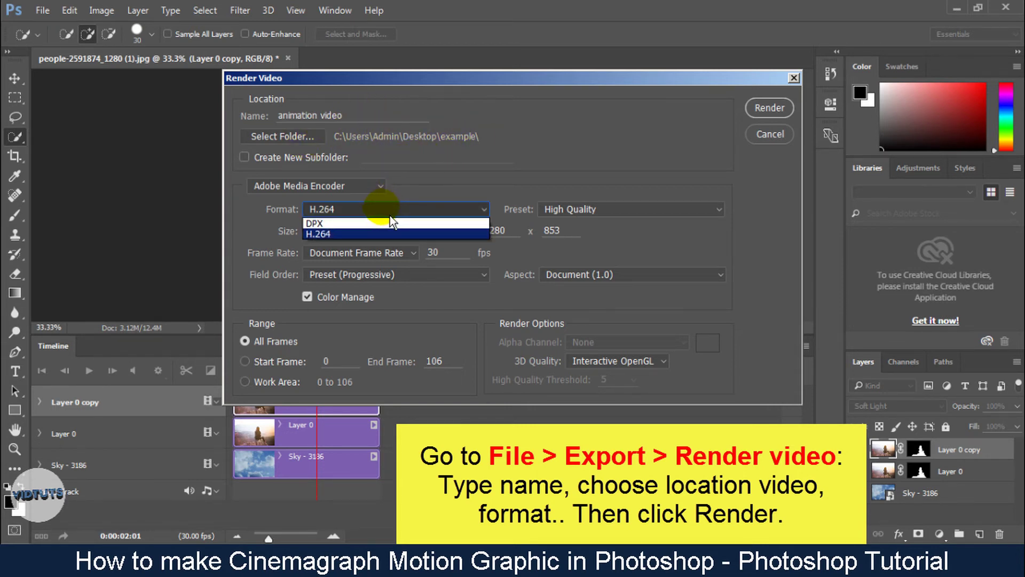
{"action": "left_click", "coordinate": [357, 238]}
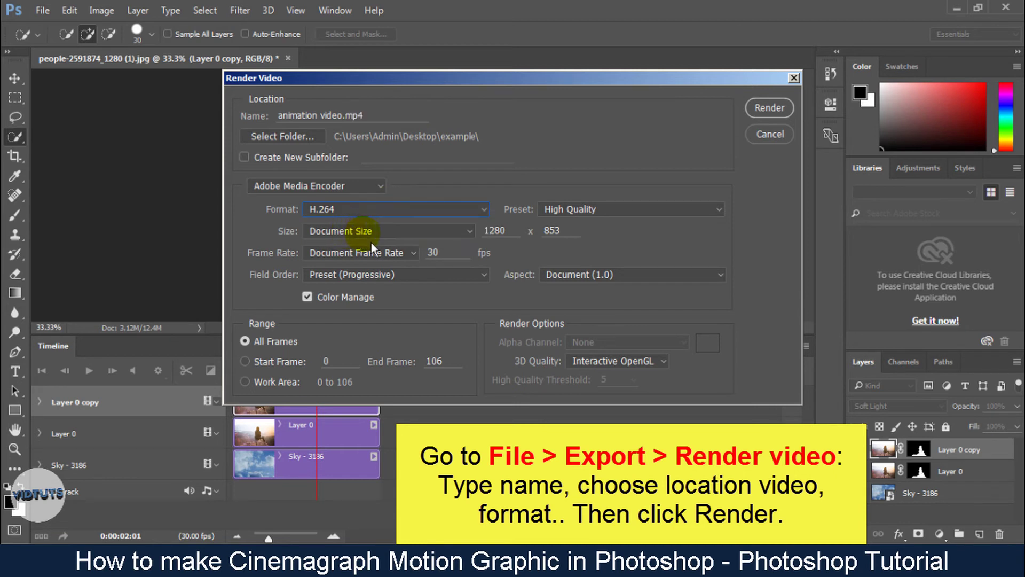
{"action": "left_click", "coordinate": [395, 242]}
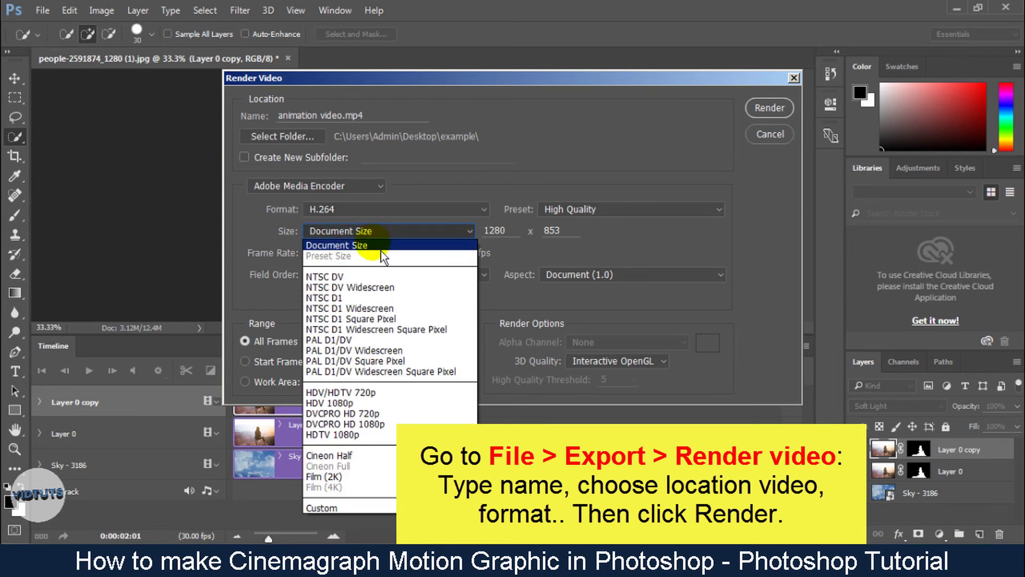
{"action": "left_click", "coordinate": [380, 251]}
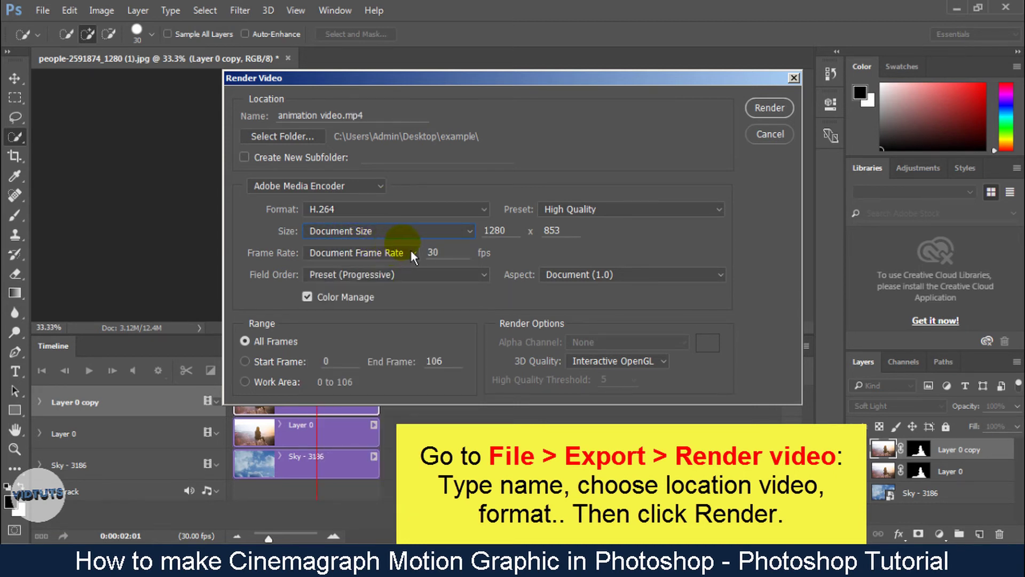
{"action": "left_click", "coordinate": [367, 219]}
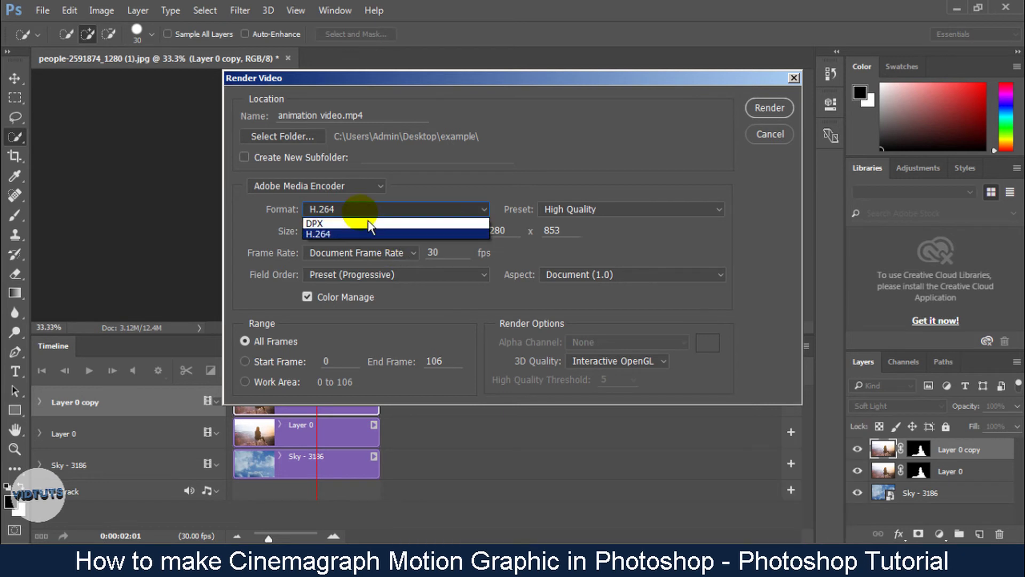
{"action": "left_click", "coordinate": [349, 242]}
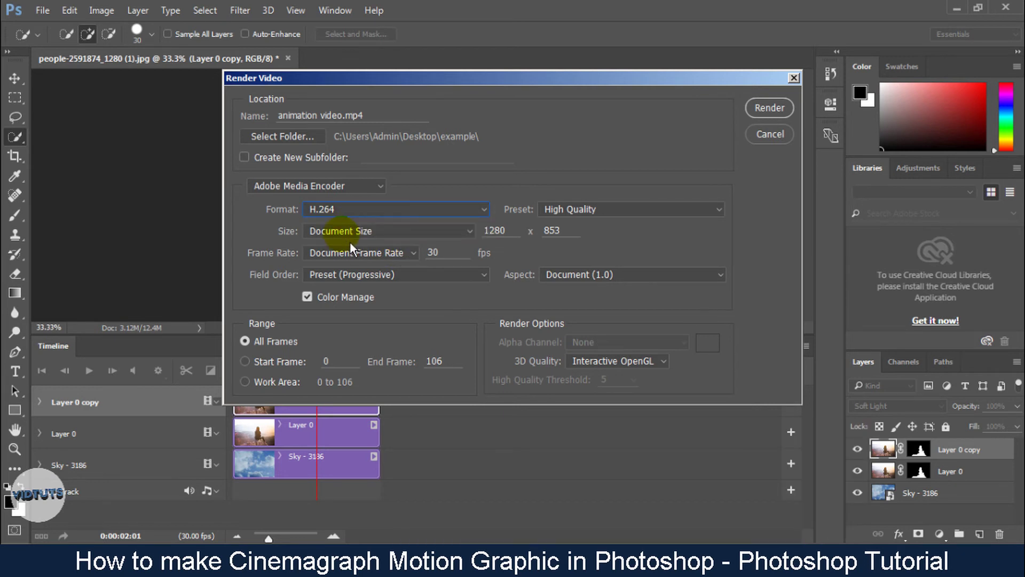
{"action": "left_click", "coordinate": [783, 113]}
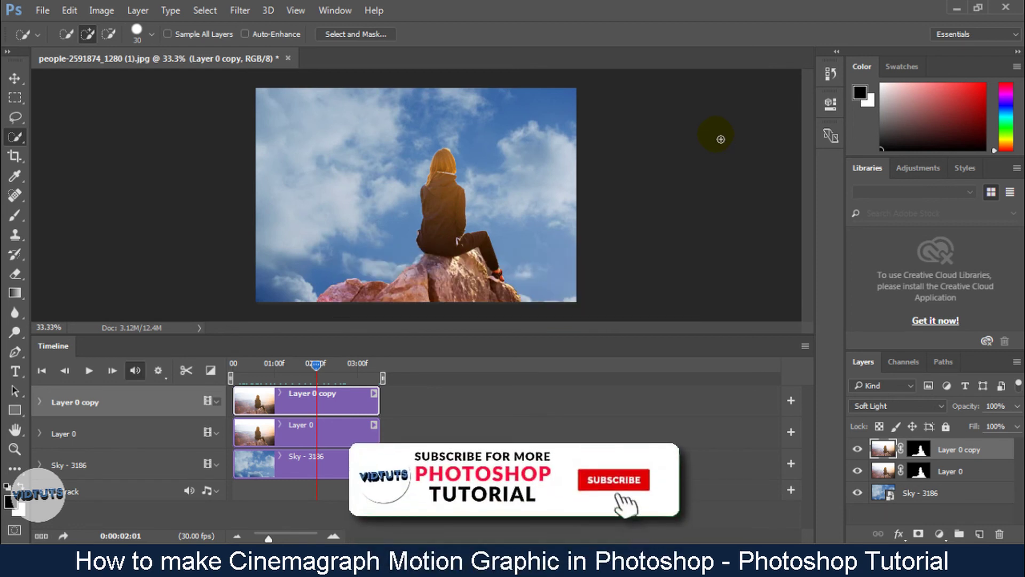
Switch to the example folder and play the rendered animation video.mp4 in VLC.
{"action": "mouse_move", "coordinate": [67, 553]}
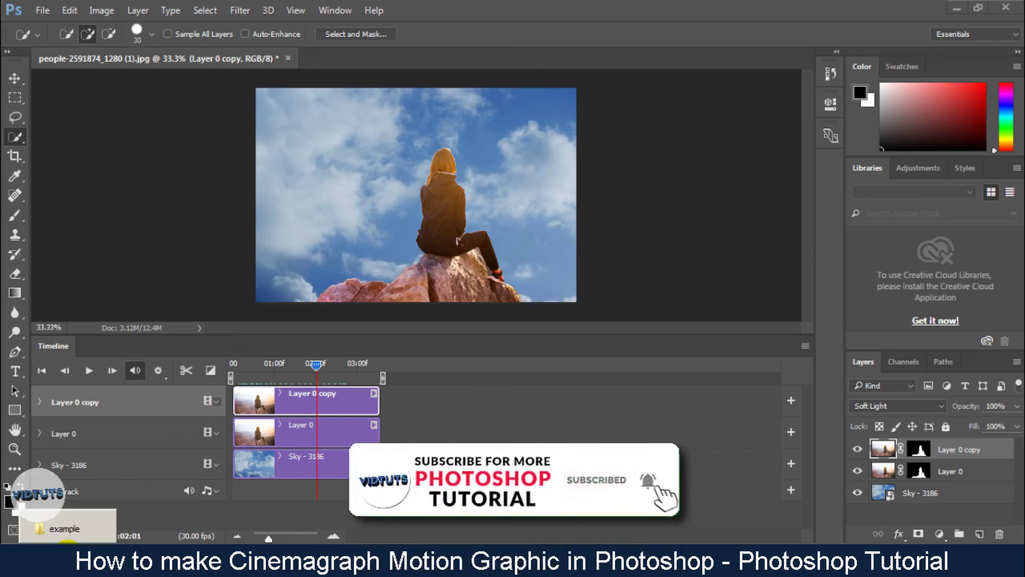
{"action": "left_click", "coordinate": [64, 529]}
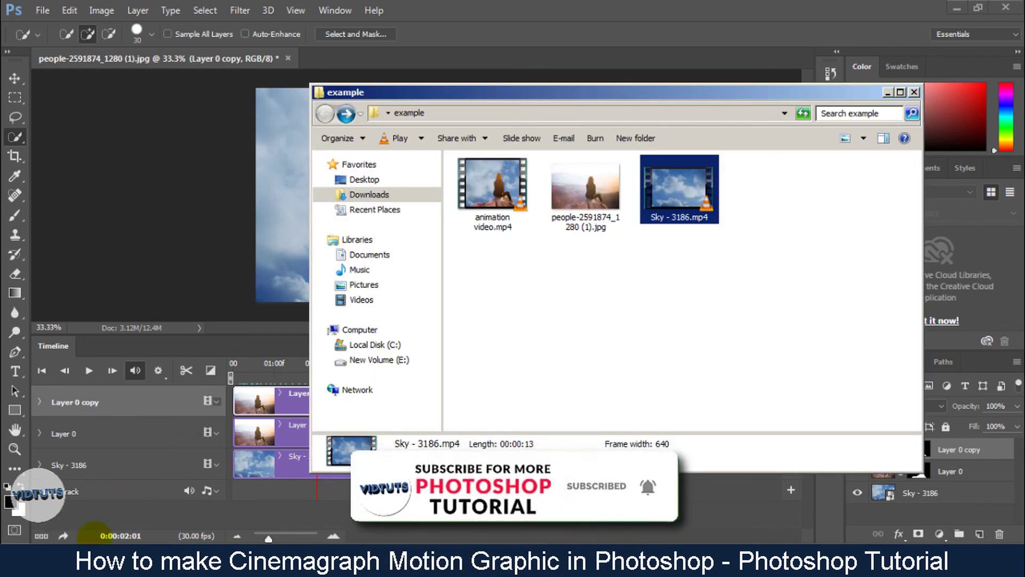
{"action": "double_click", "coordinate": [479, 193]}
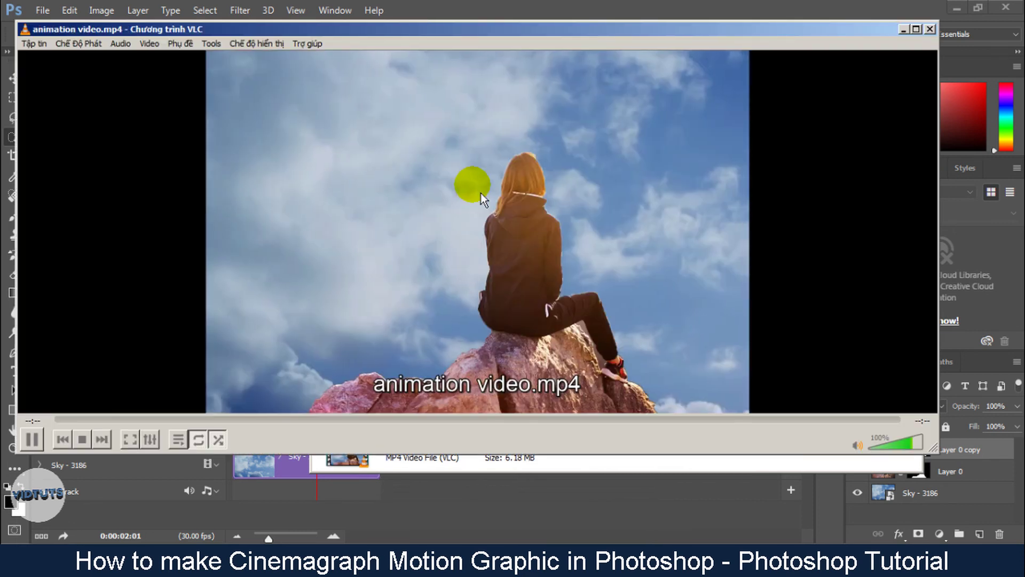